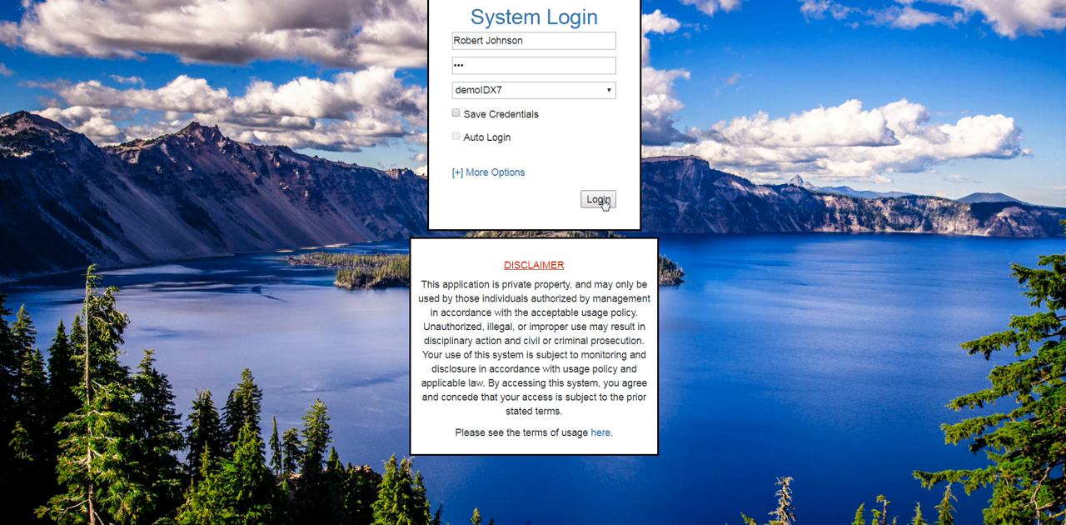
Step: Log in to the system and run a Policy Search for documents with Fire in the object name
key("Return")
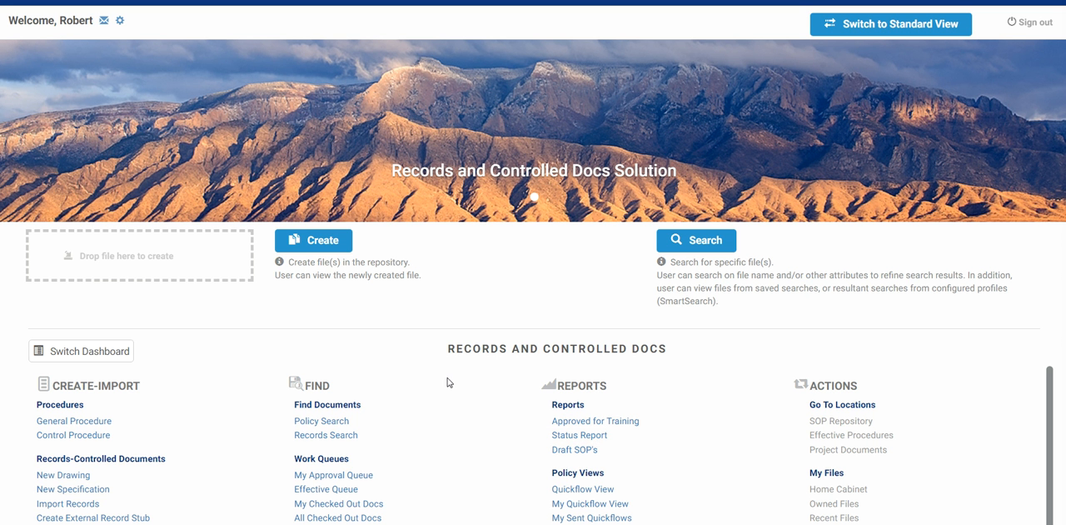
left_click(345, 424)
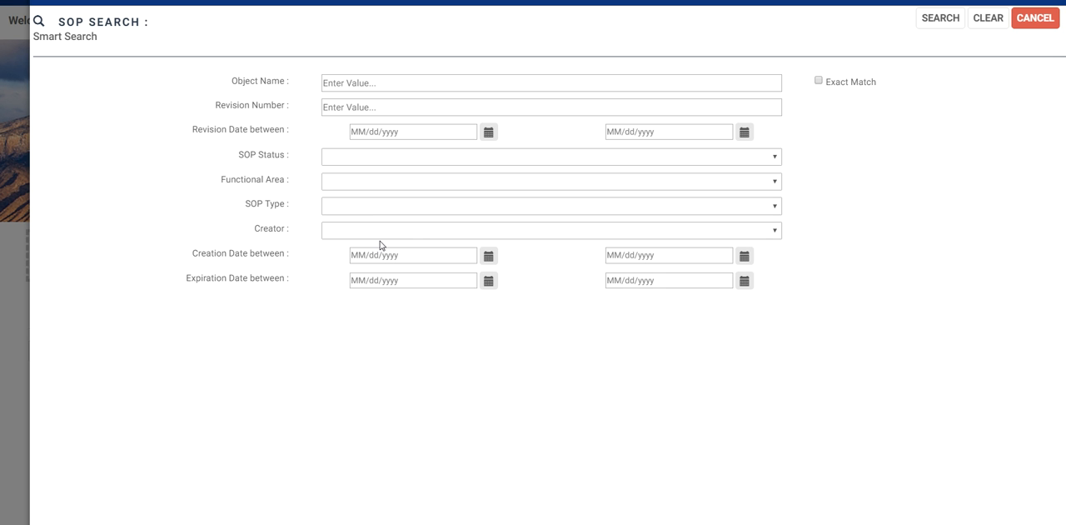
left_click(356, 84)
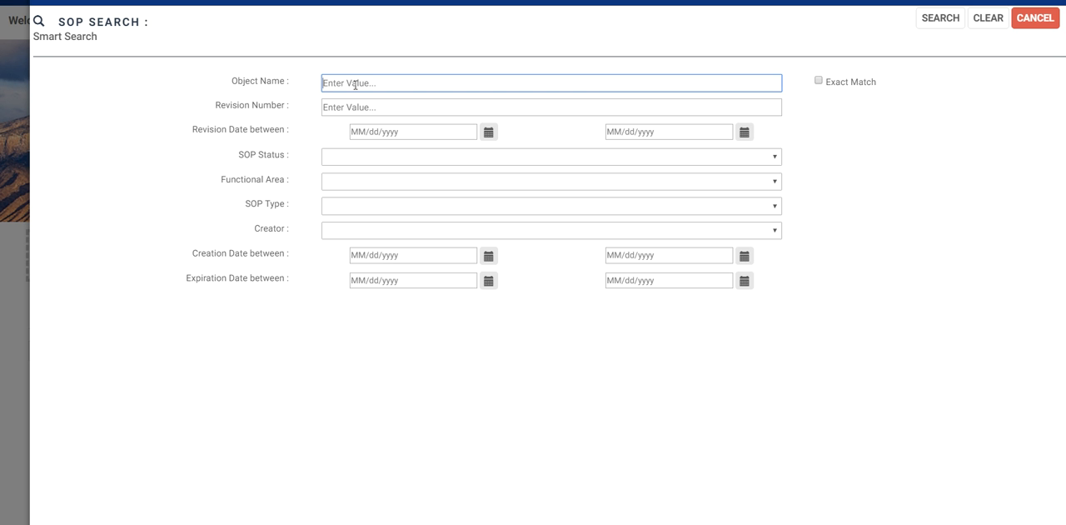
type("Fire")
key("Return")
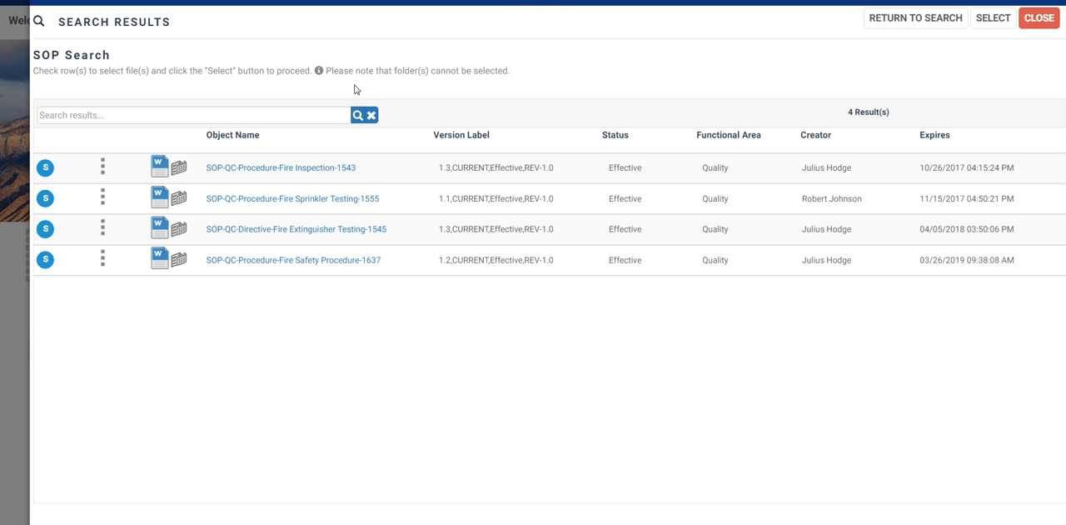
Step: View the Fire Safety Procedure document from the search results, minimize its viewer, and close the results
left_click(419, 271)
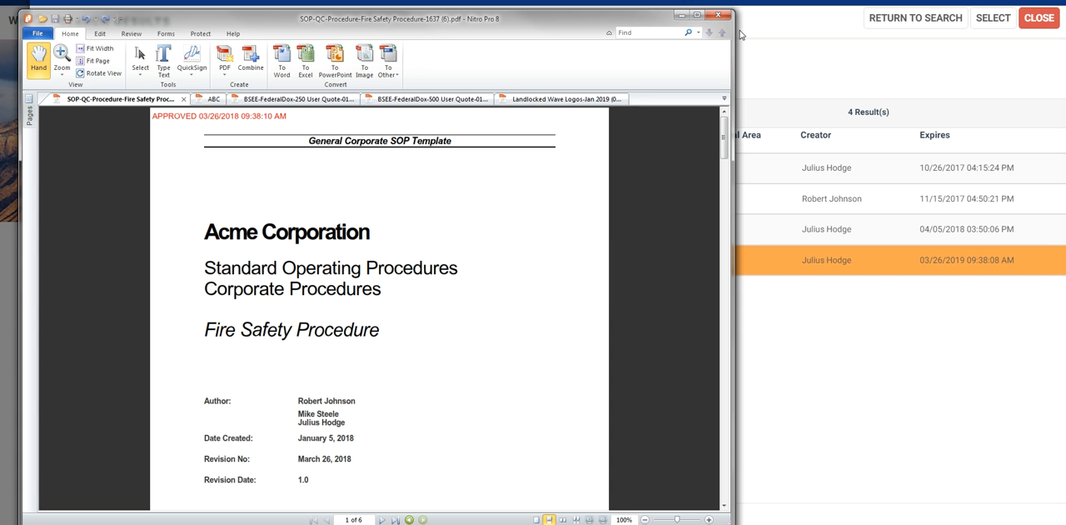
left_click(686, 17)
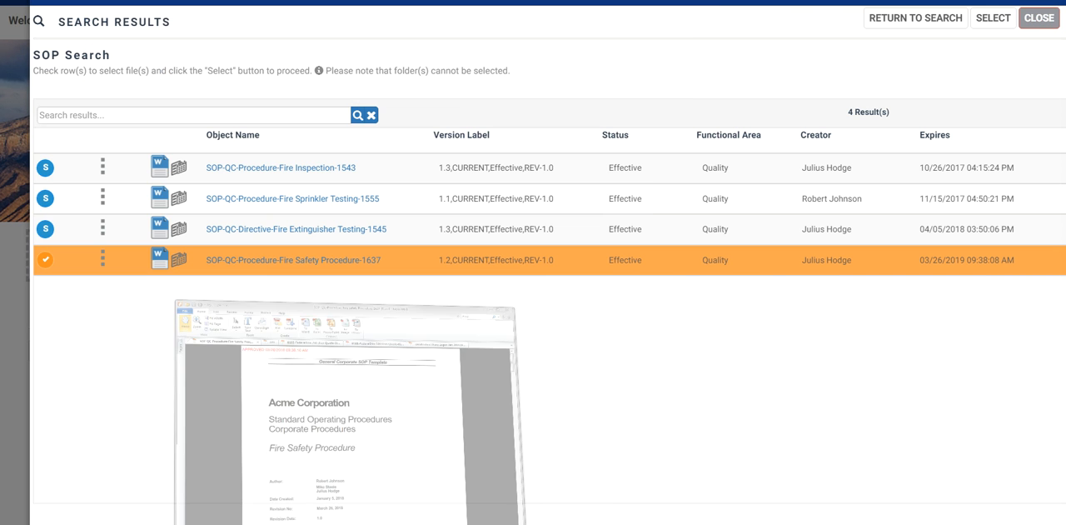
left_click(1038, 19)
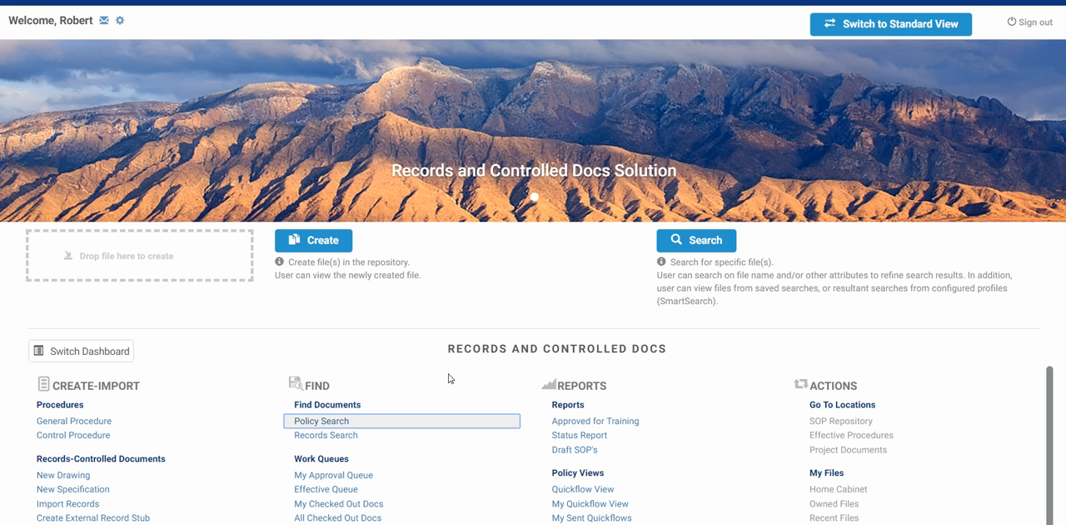
Step: Run a Records Search for the Electrical discipline, review the matching records, and close the results
left_click(358, 436)
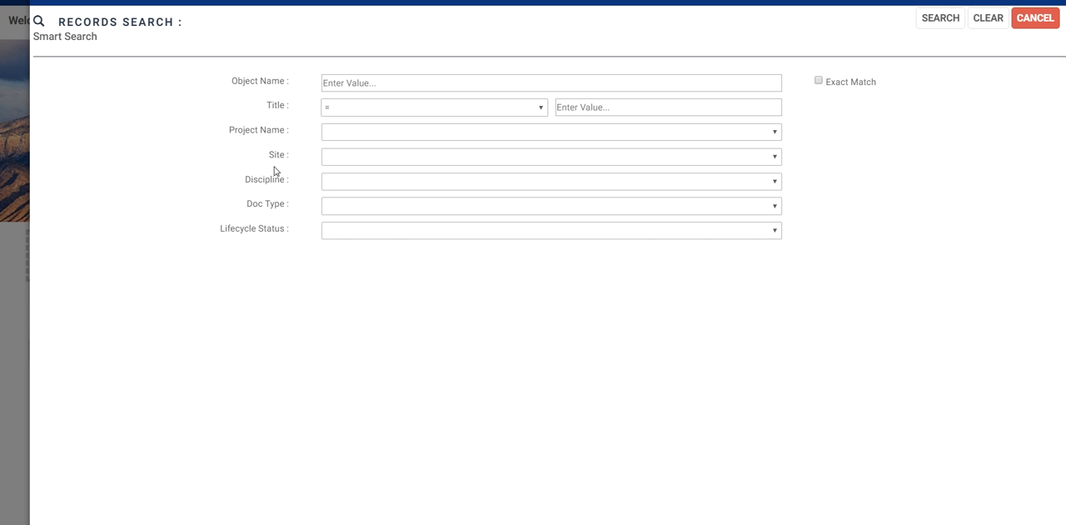
left_click(776, 183)
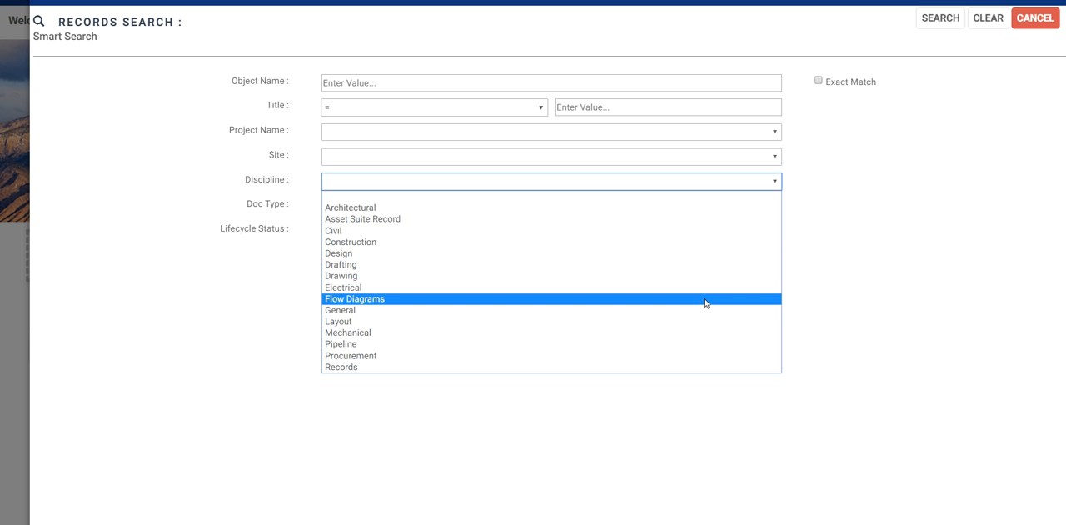
left_click(703, 290)
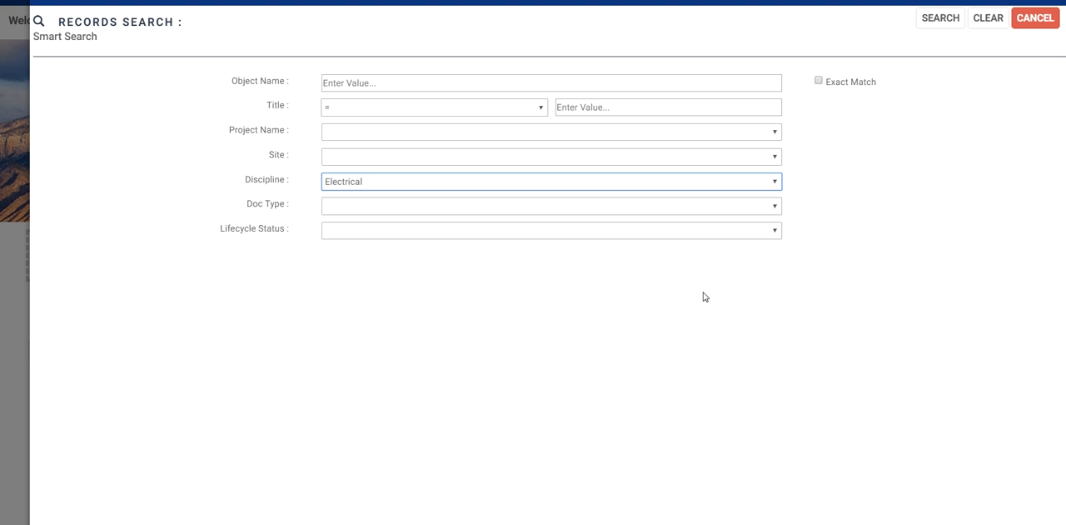
left_click(946, 18)
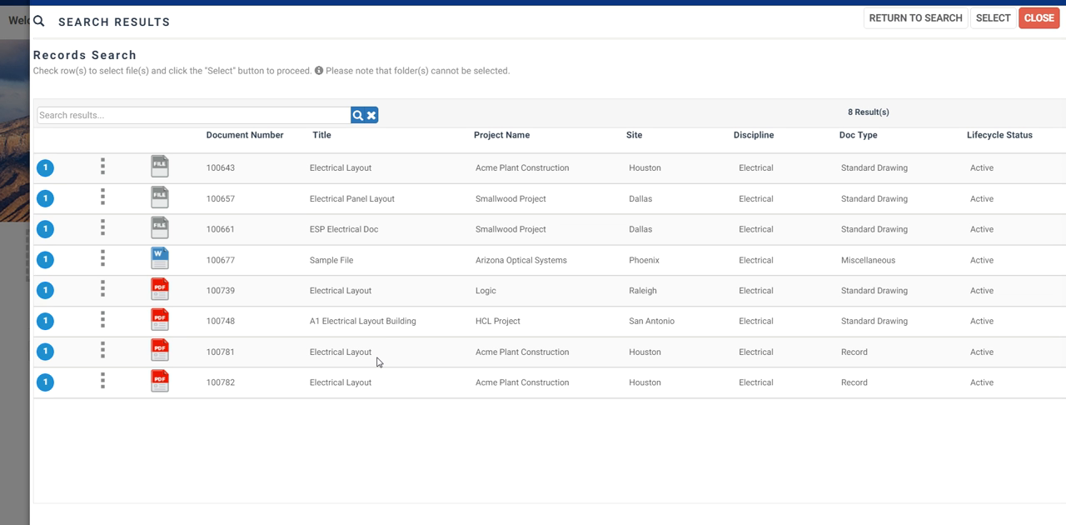
left_click(241, 112)
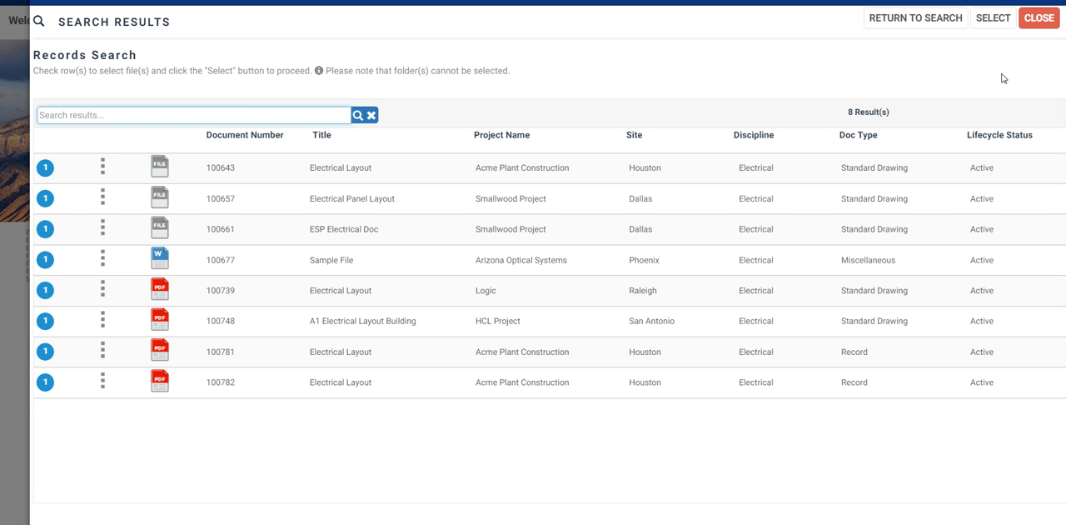
left_click(1037, 32)
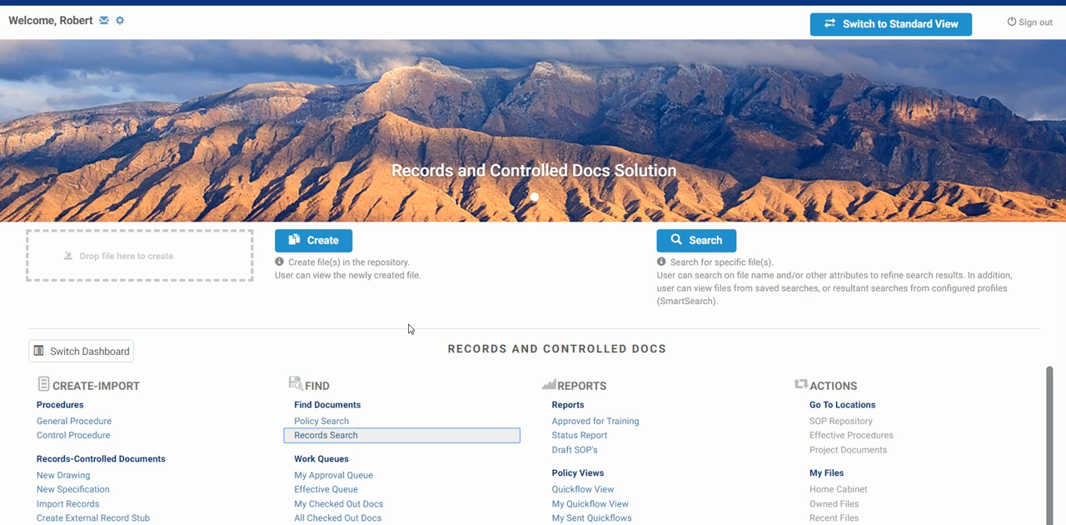
Step: Review the Records and Controlled Docs smart searches and the advanced search form in the search center
left_click(699, 242)
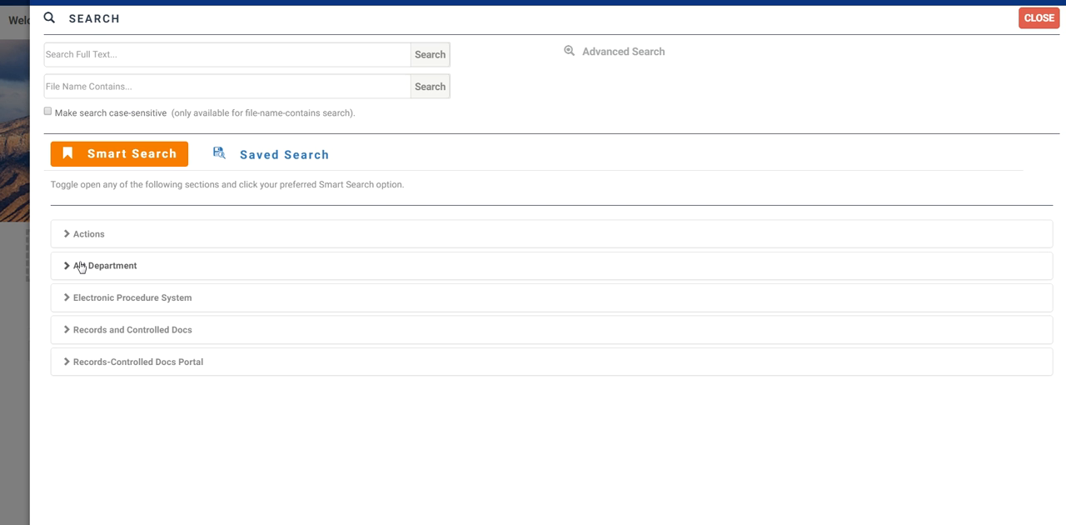
left_click(72, 331)
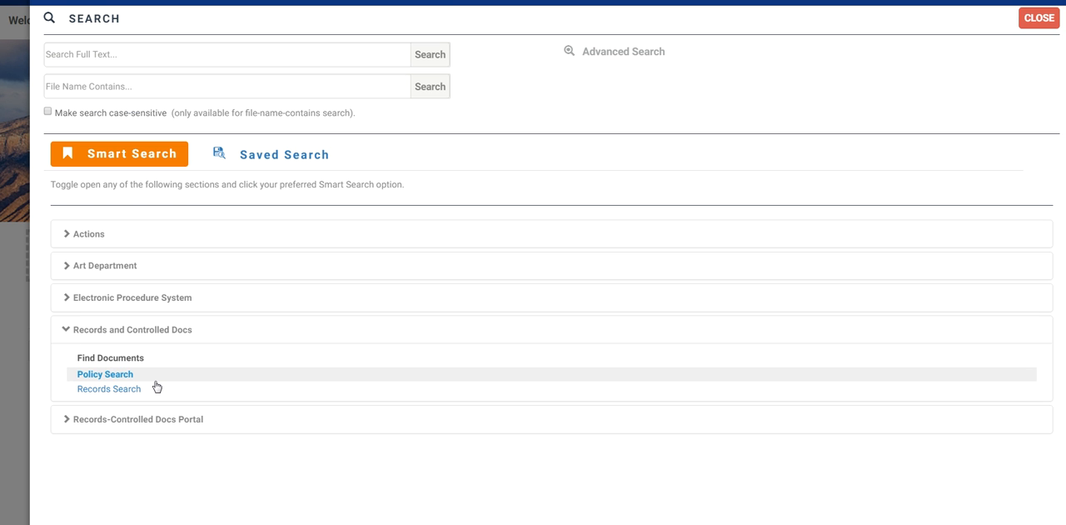
left_click(592, 55)
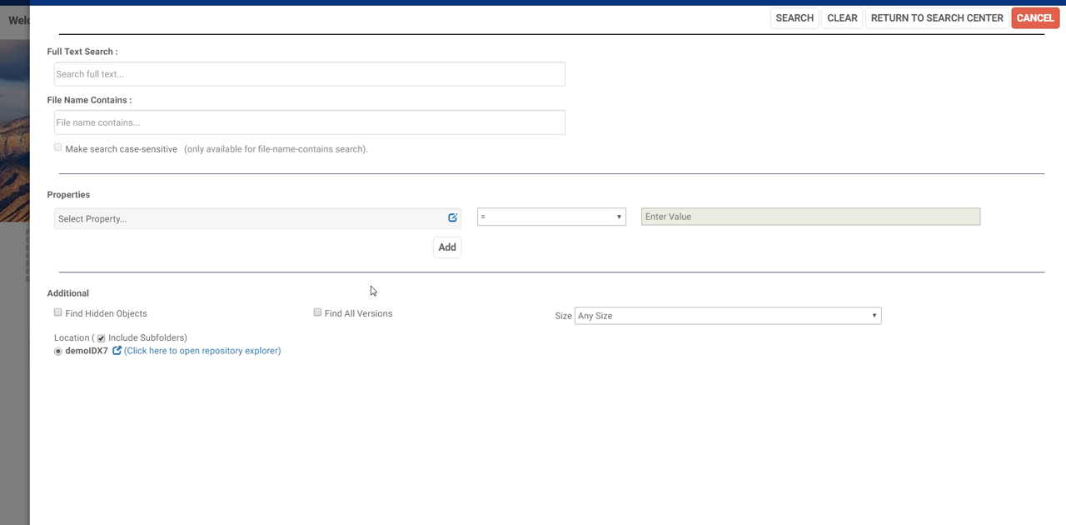
left_click(894, 20)
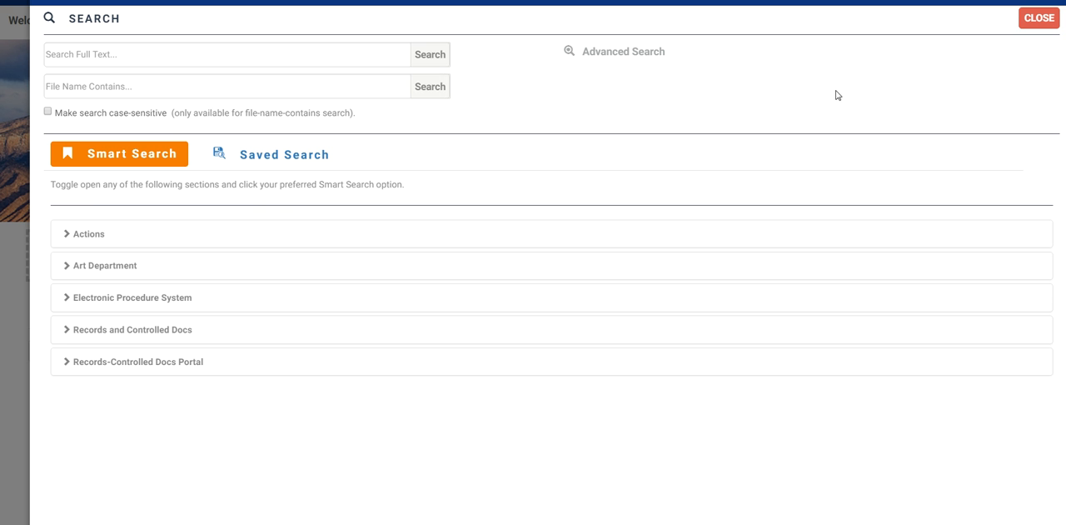
Step: Browse the list of saved searches and close the search center
left_click(286, 158)
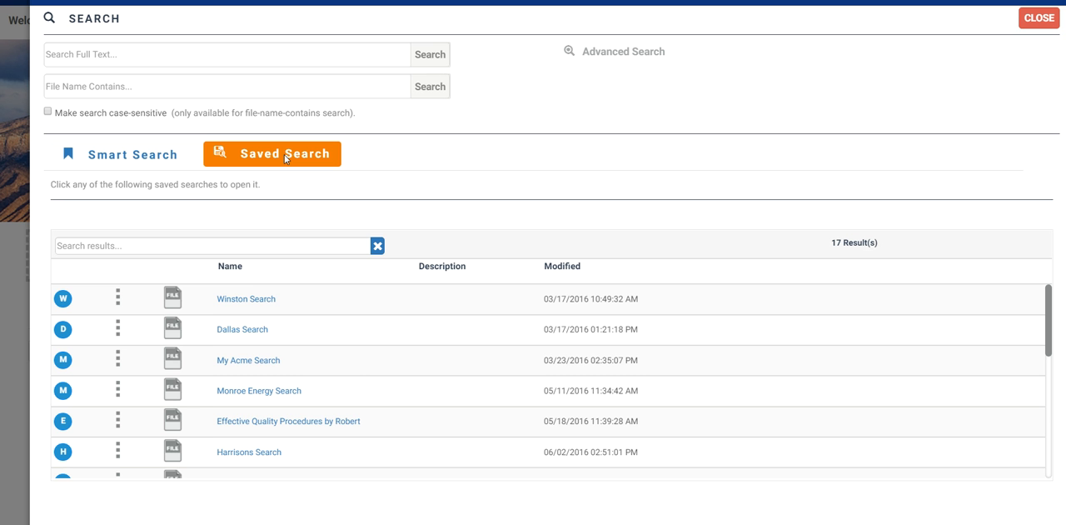
scroll(359, 396, "down", 5)
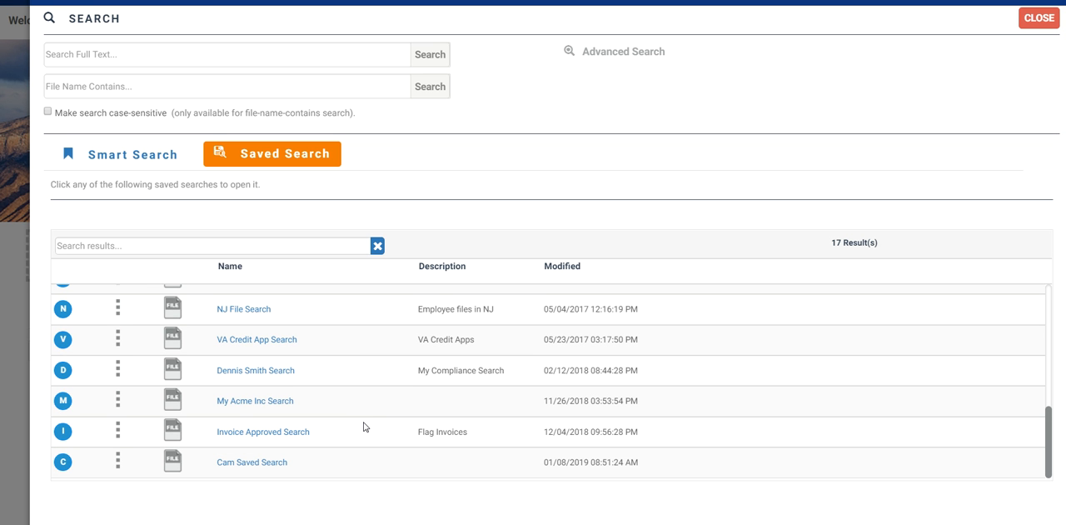
left_click(1030, 25)
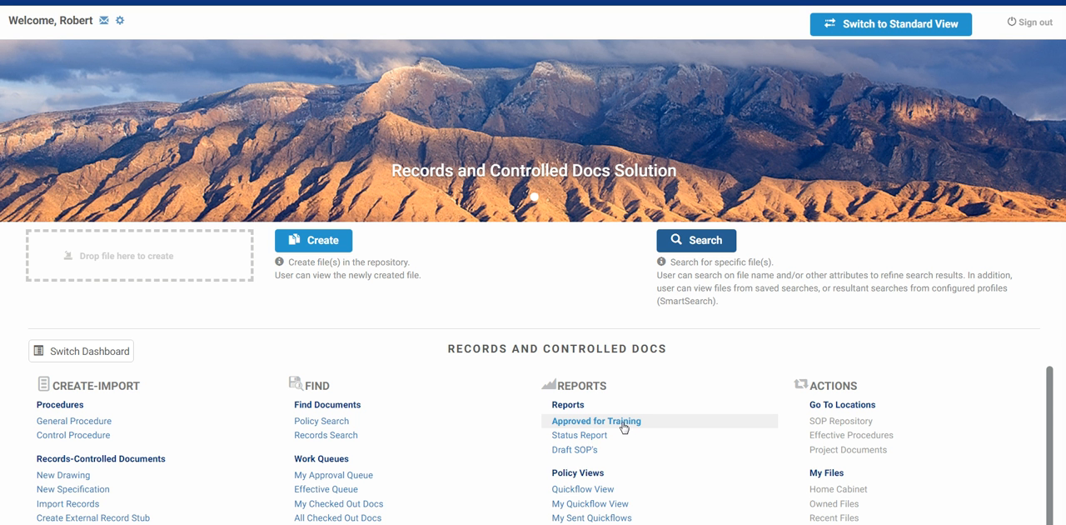
Step: Review the procedures listed in the Approved for Training report and close the report
left_click(622, 425)
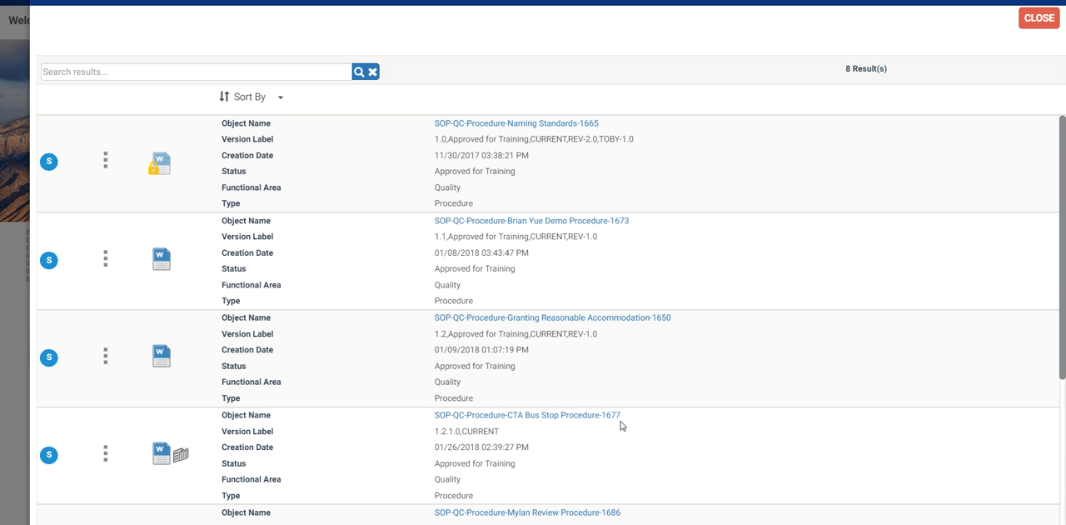
scroll(595, 335, "down", 2)
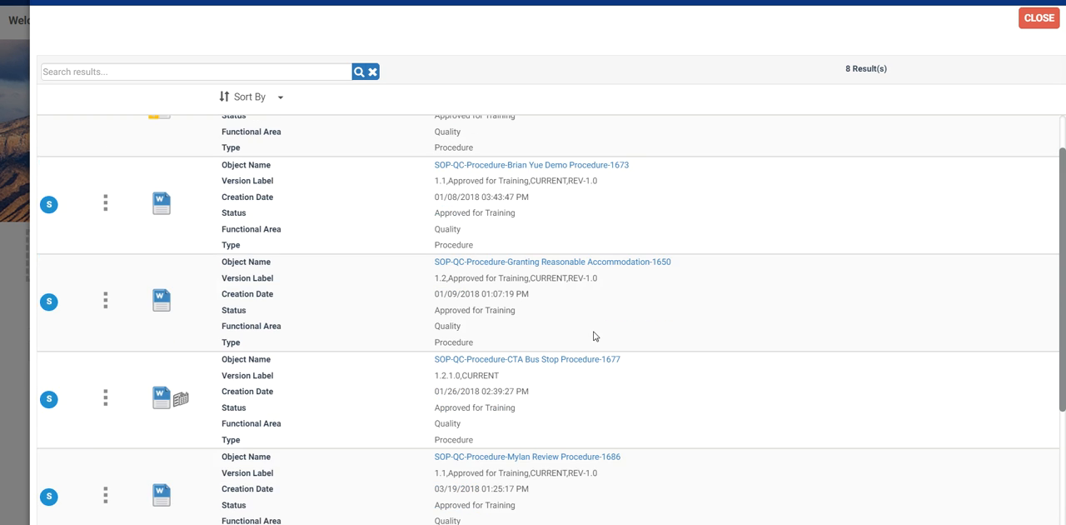
scroll(591, 339, "down", 1)
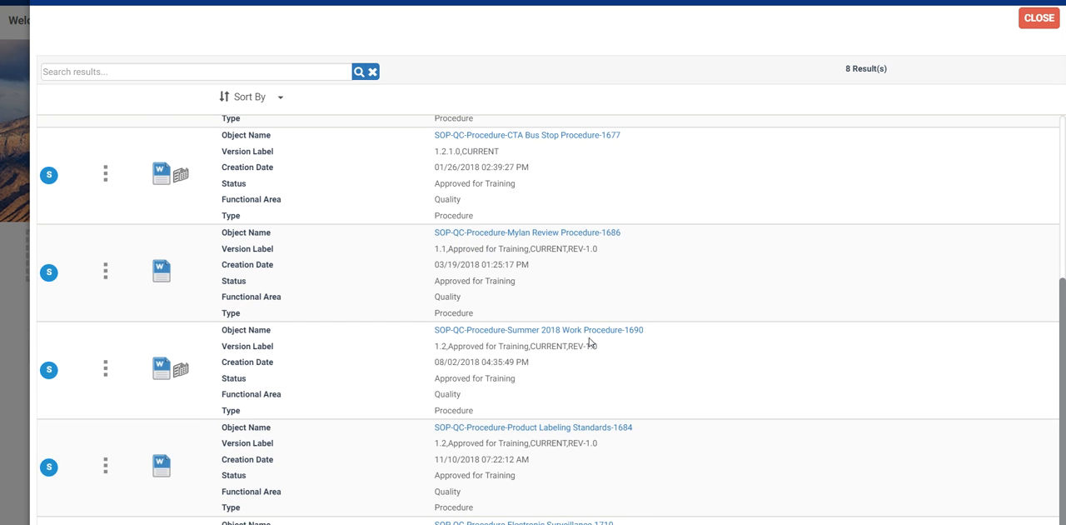
scroll(645, 309, "up", 2)
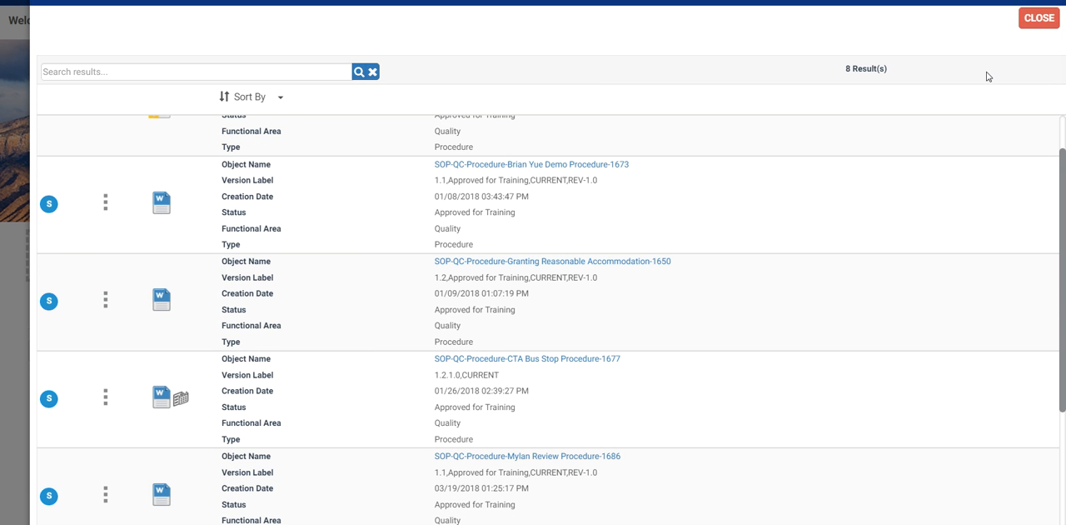
left_click(1037, 22)
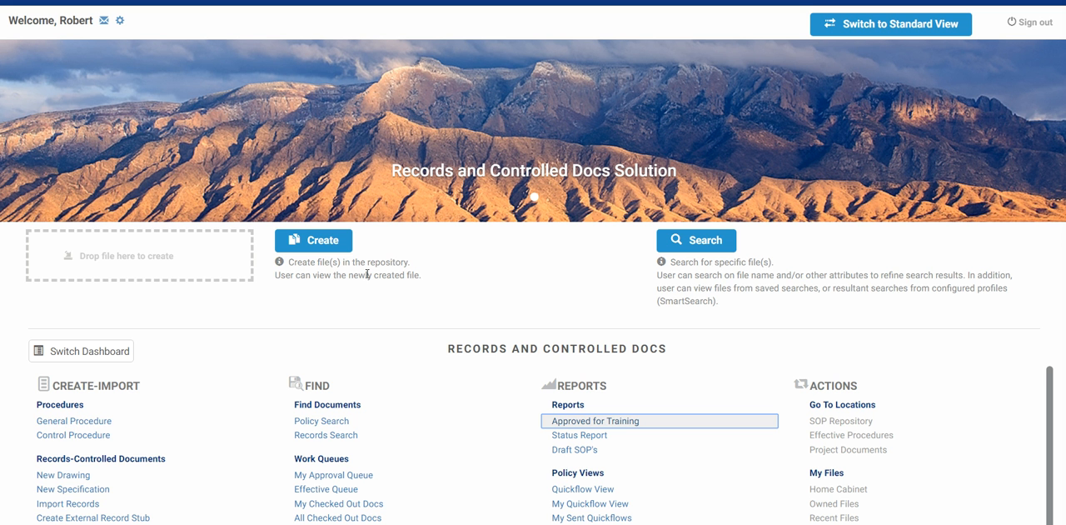
Step: Start a new control procedure and set its SOP type to Policy
left_click(79, 441)
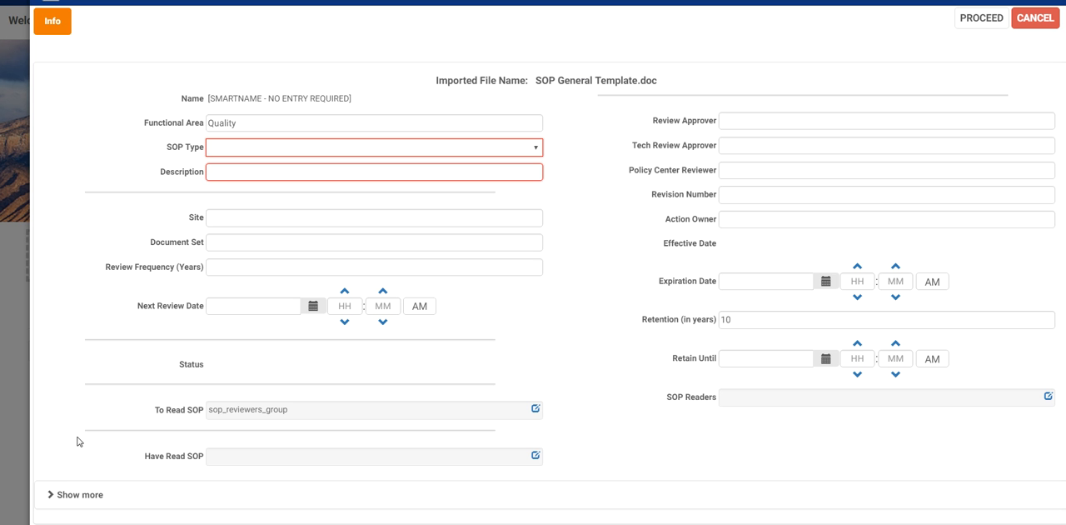
left_click(536, 151)
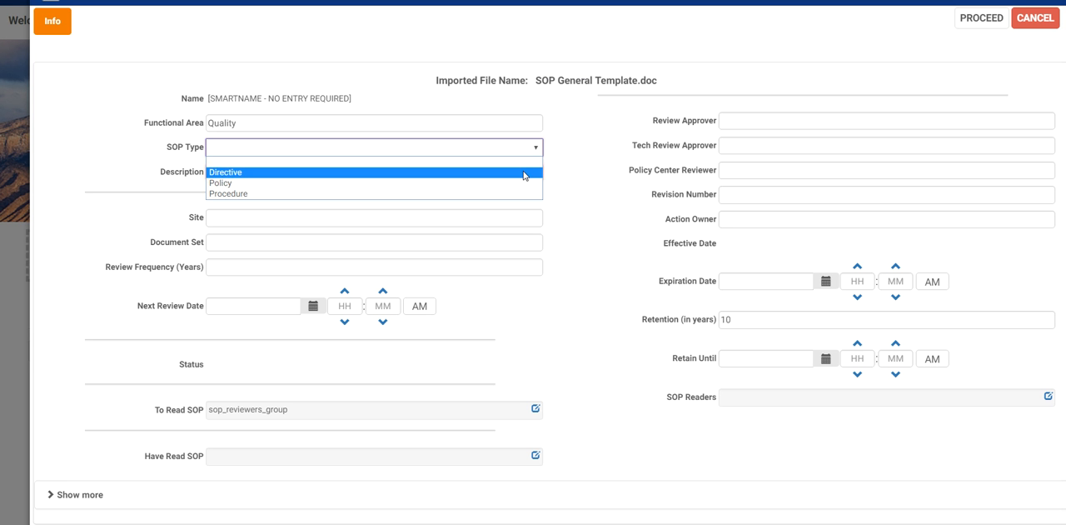
left_click(521, 183)
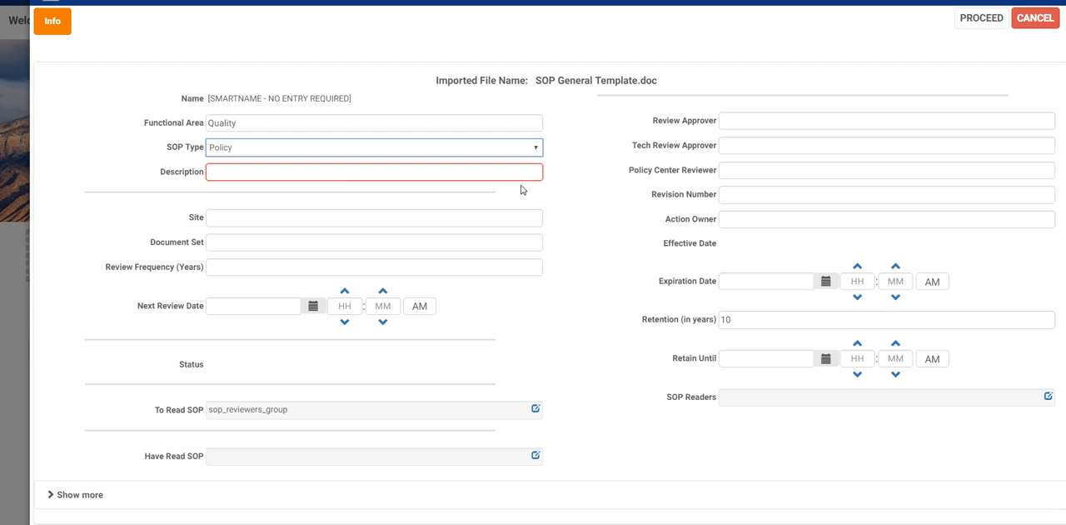
Step: Enter "Testing of Valves Procedure" as the description of the new control procedure
left_click(343, 175)
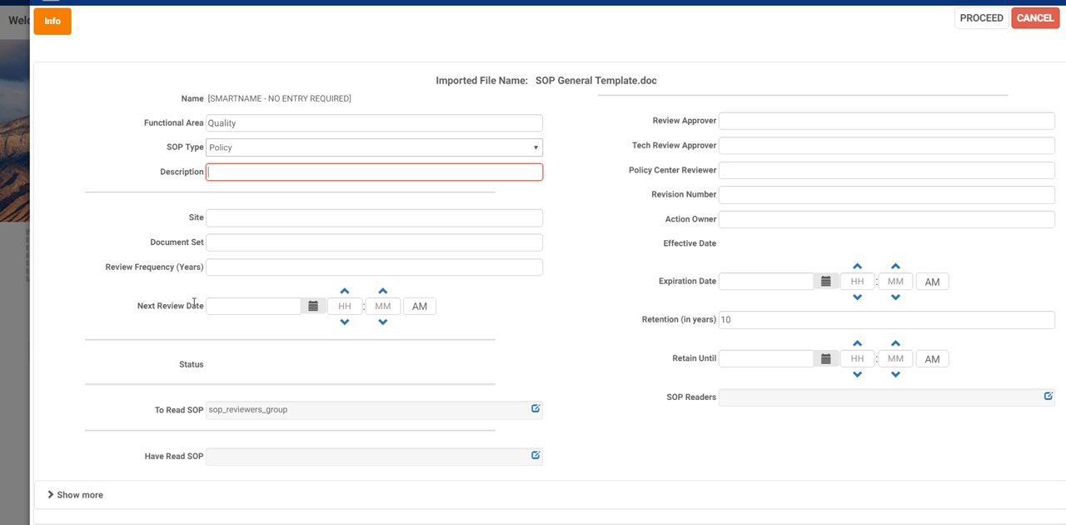
type("Test")
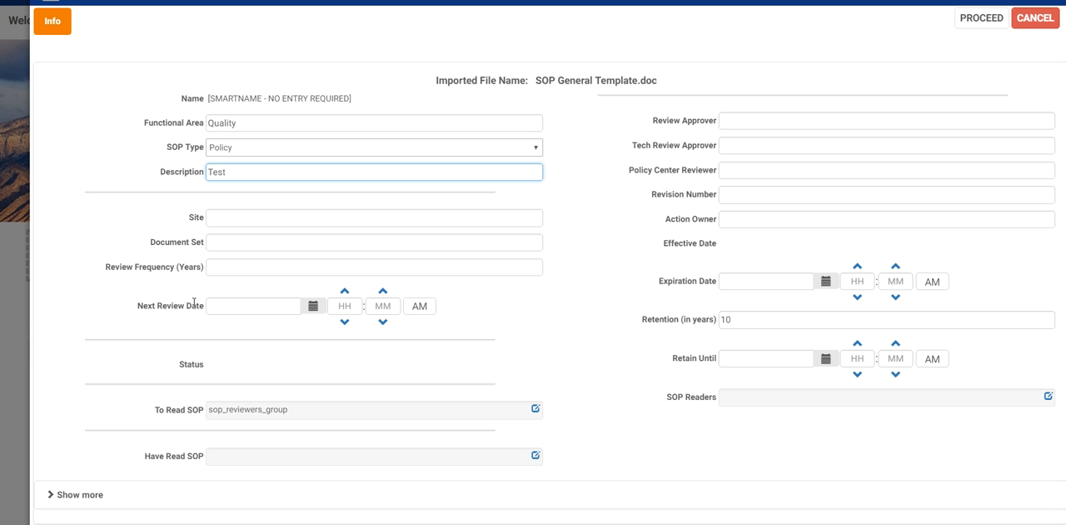
type("ing of Valves Proce")
key("BackSpace")
key("BackSpace")
key("BackSpace")
key("BackSpace")
key("BackSpace")
key("BackSpace")
type("Procedure")
left_click(592, 217)
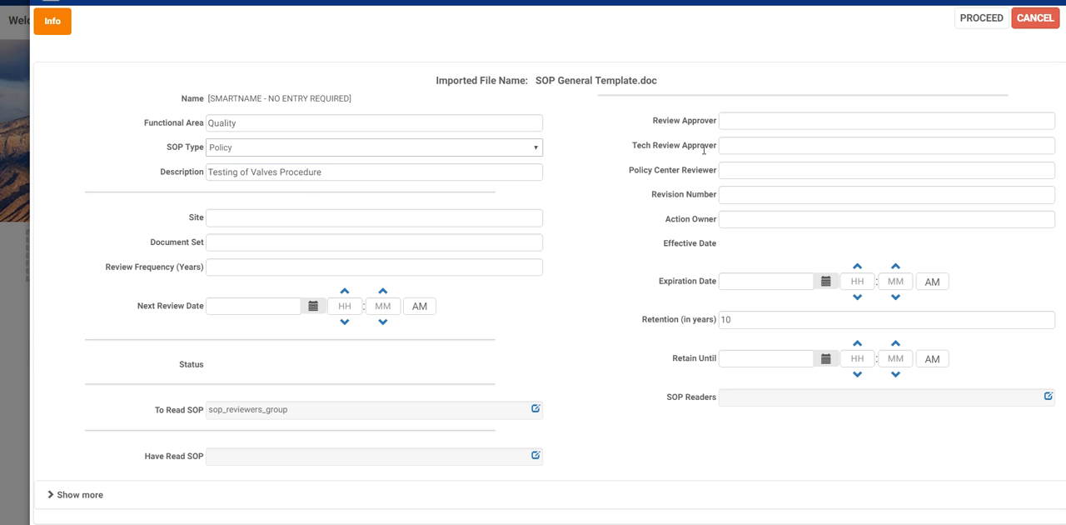
Step: Look over the approver and reviewer fields and submit the form to create the control procedure document
left_click(732, 121)
left_click(757, 184)
left_click(981, 25)
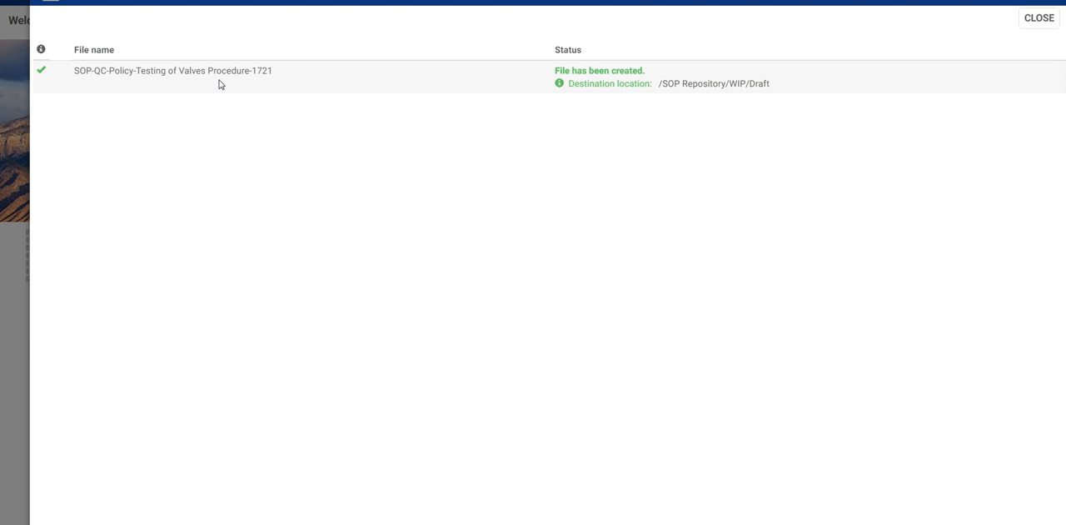
Step: Check the created document's file name and destination location, and close the creation status
double_click(261, 71)
left_click(276, 106)
left_click_drag(664, 83, 769, 90)
left_click(1034, 21)
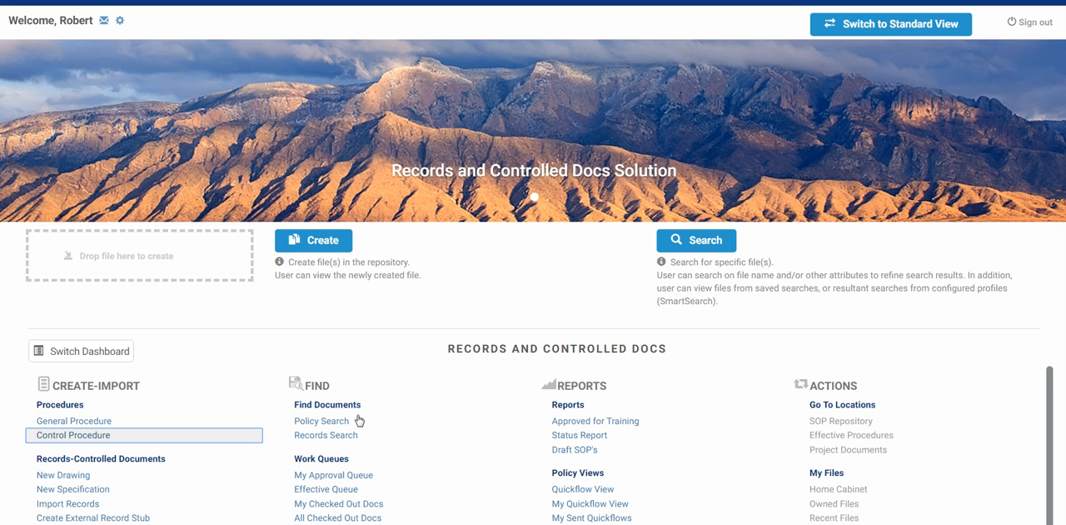
Step: Run a policy search for SOP documents with SOP status Draft and SOP type Procedure
left_click(333, 425)
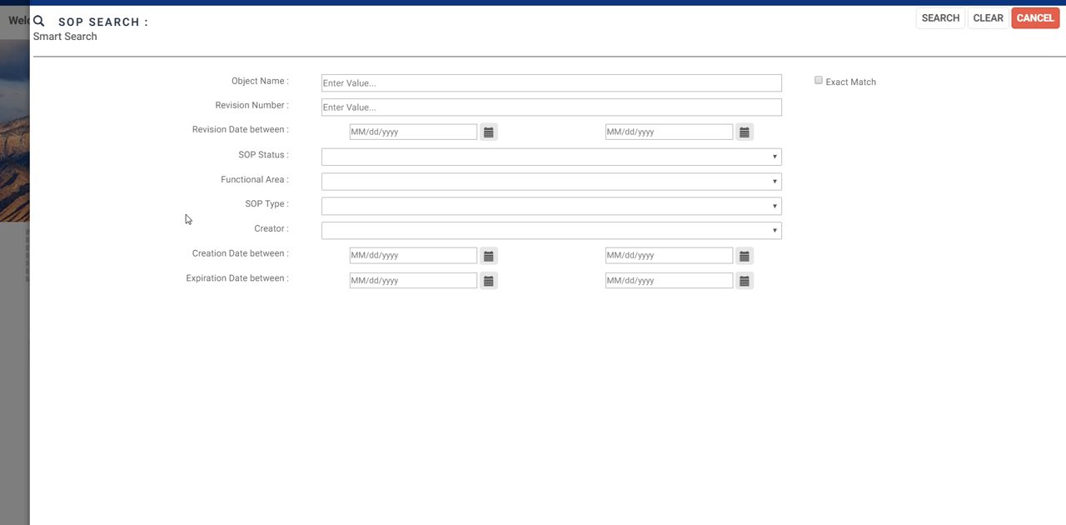
left_click(776, 159)
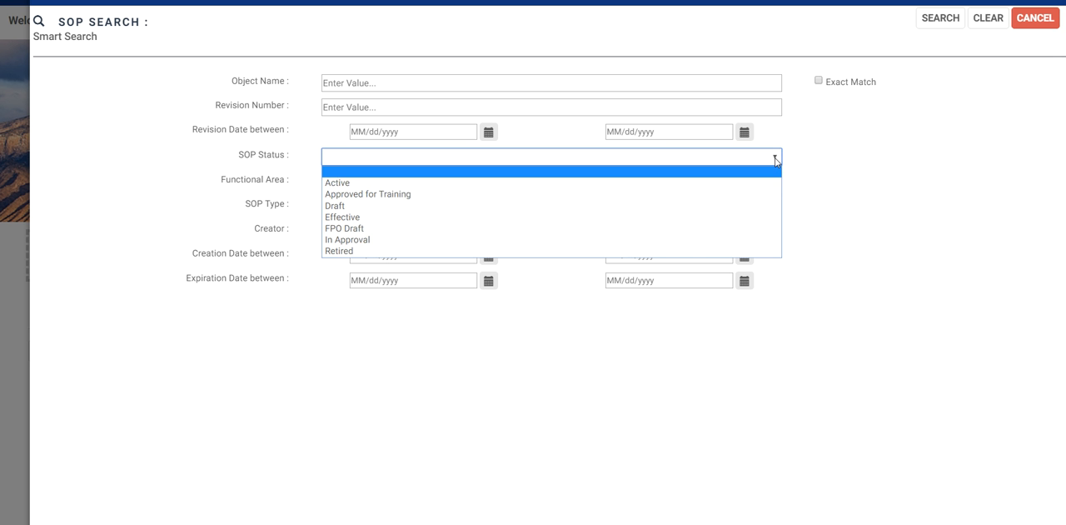
left_click(747, 214)
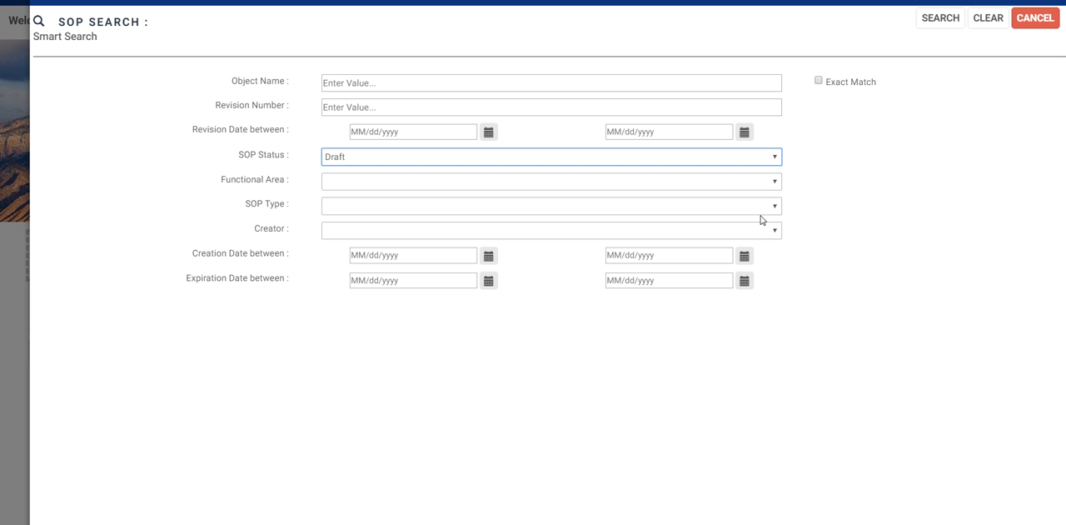
left_click(773, 207)
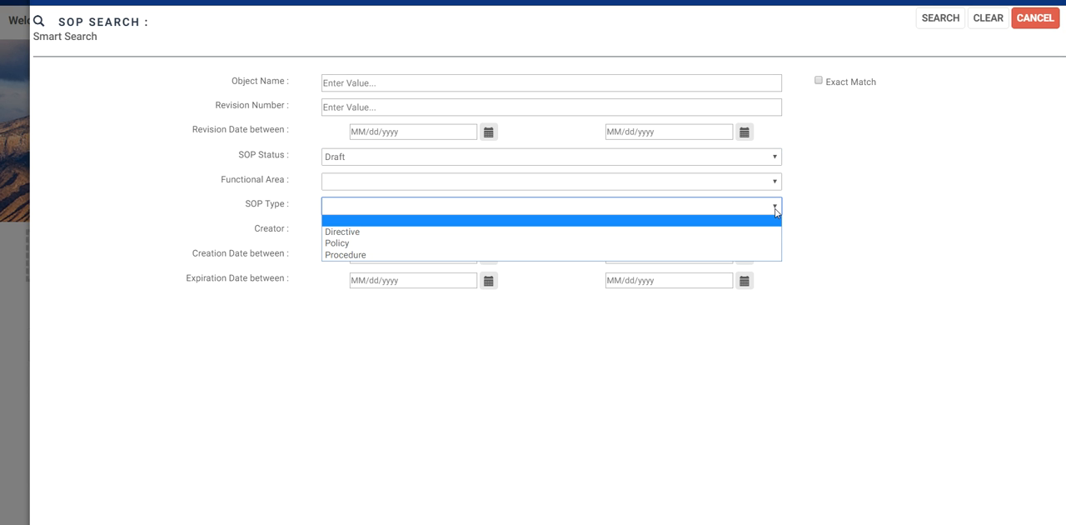
left_click(757, 254)
left_click(947, 17)
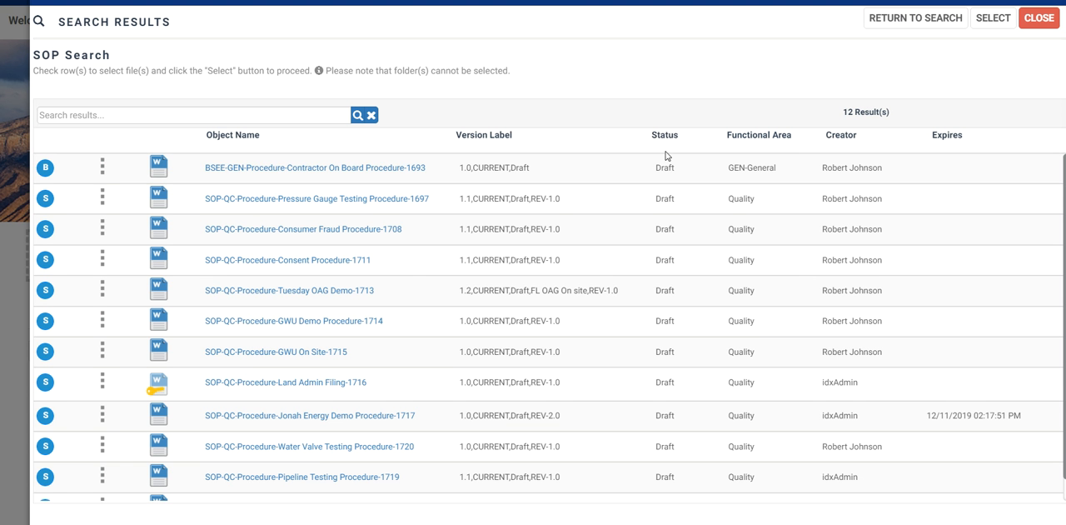
Step: Look through the search results, select the Water Valve Testing Procedure row, and close the results
scroll(626, 209, "down", 1)
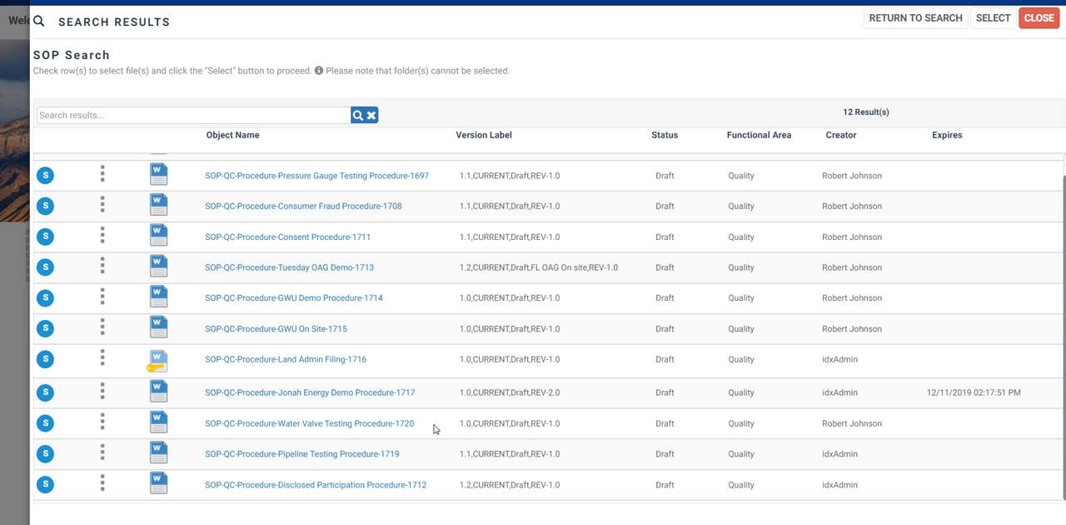
left_click(433, 429)
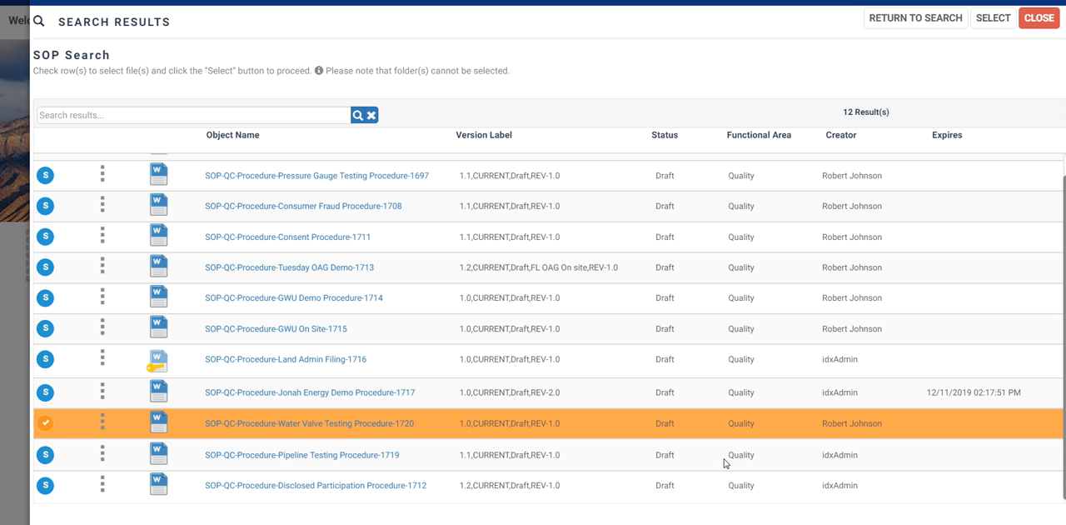
left_click(1037, 20)
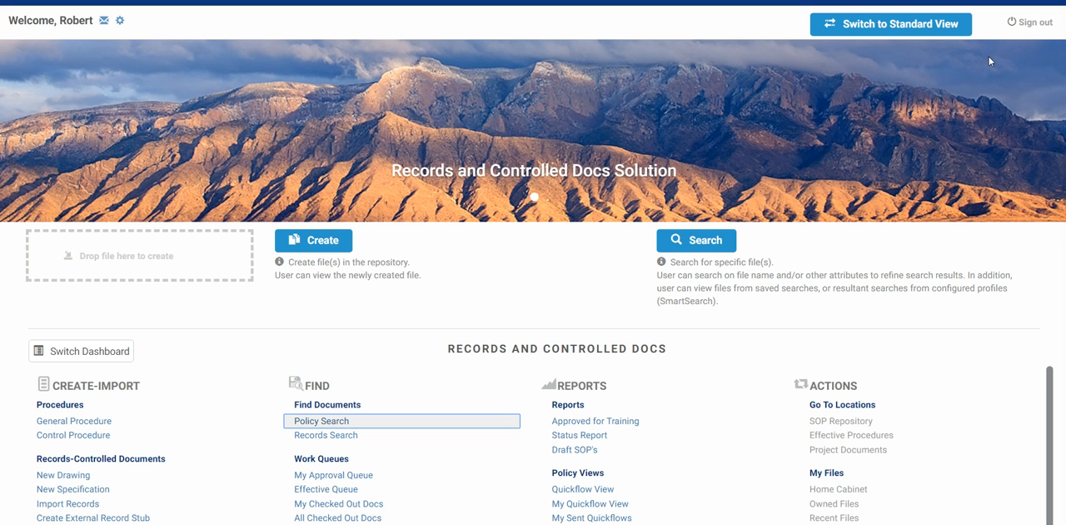